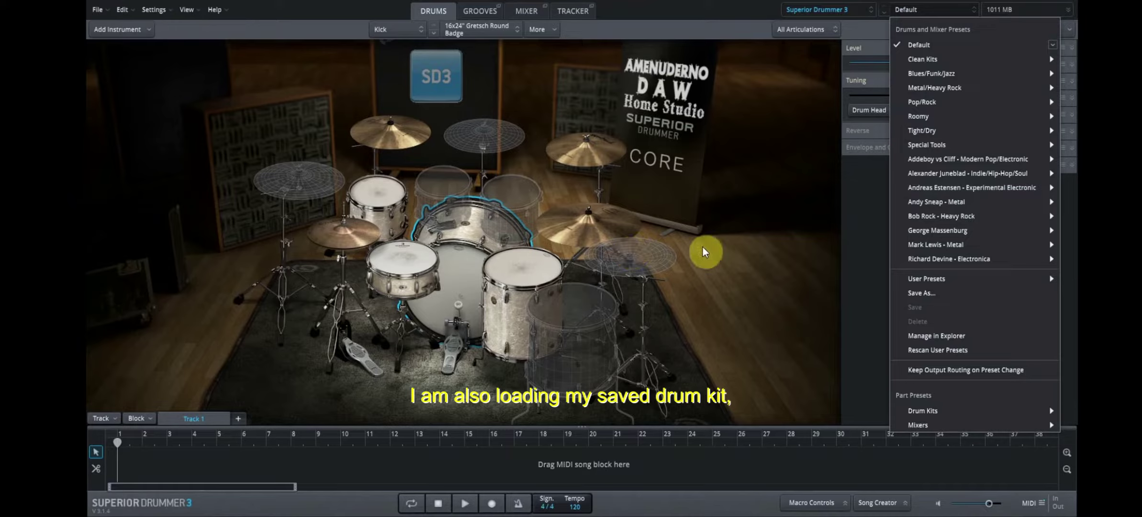
Load the cHA CHA user preset and audition its four percussion instruments.
mouse_move(924, 280)
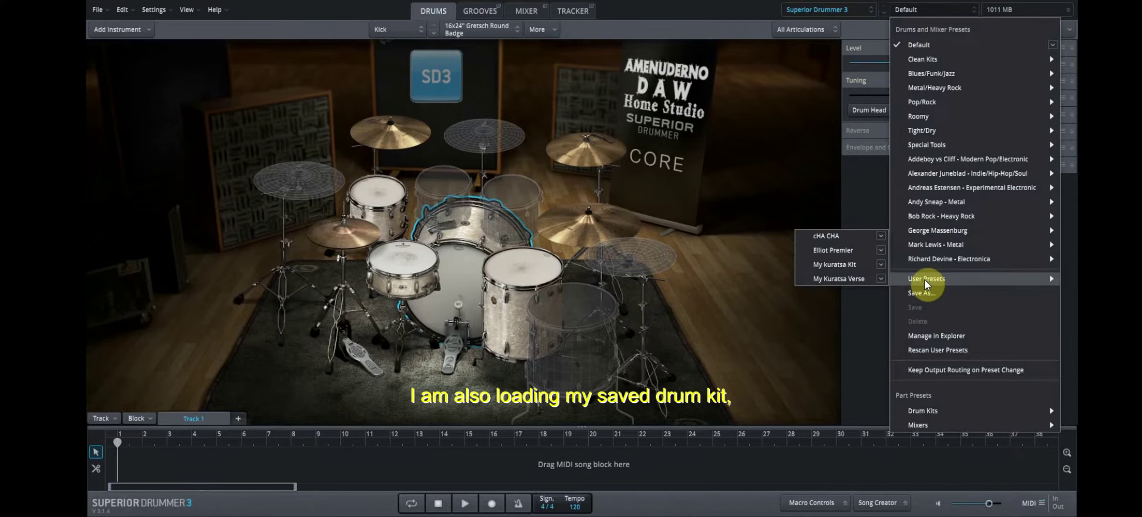
click(829, 235)
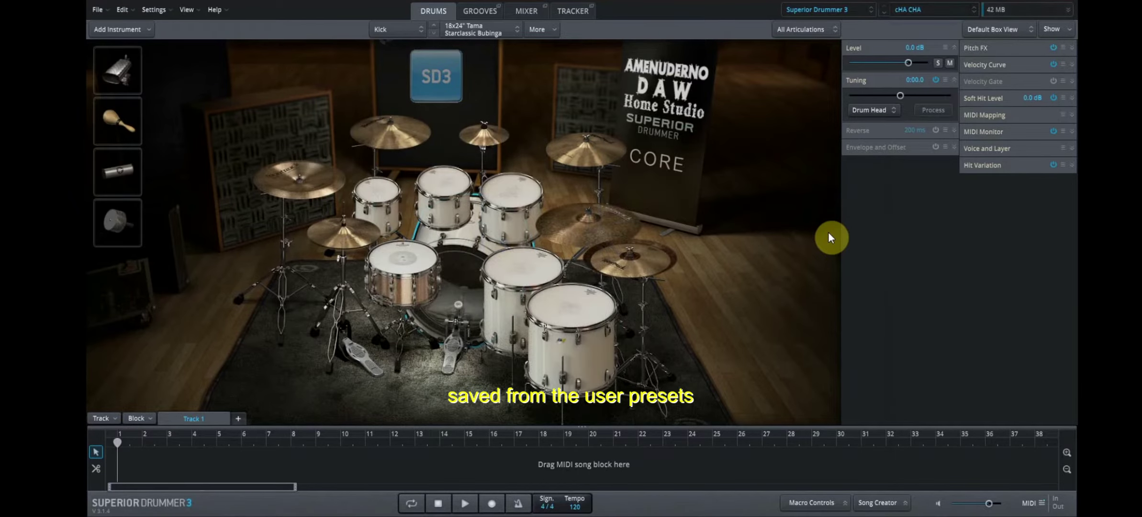
click(104, 70)
click(104, 111)
click(117, 160)
click(123, 214)
click(112, 171)
click(105, 122)
click(109, 71)
Audition the rack toms, floor toms, kick and snare to check their sound levels.
click(378, 193)
click(443, 197)
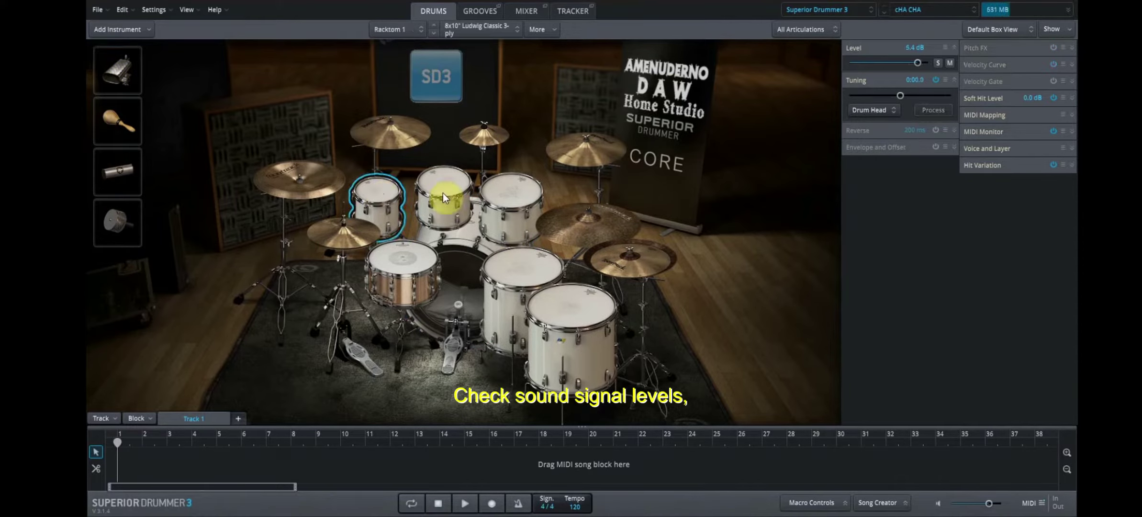
click(531, 191)
click(459, 258)
click(483, 260)
click(564, 318)
click(457, 295)
click(418, 269)
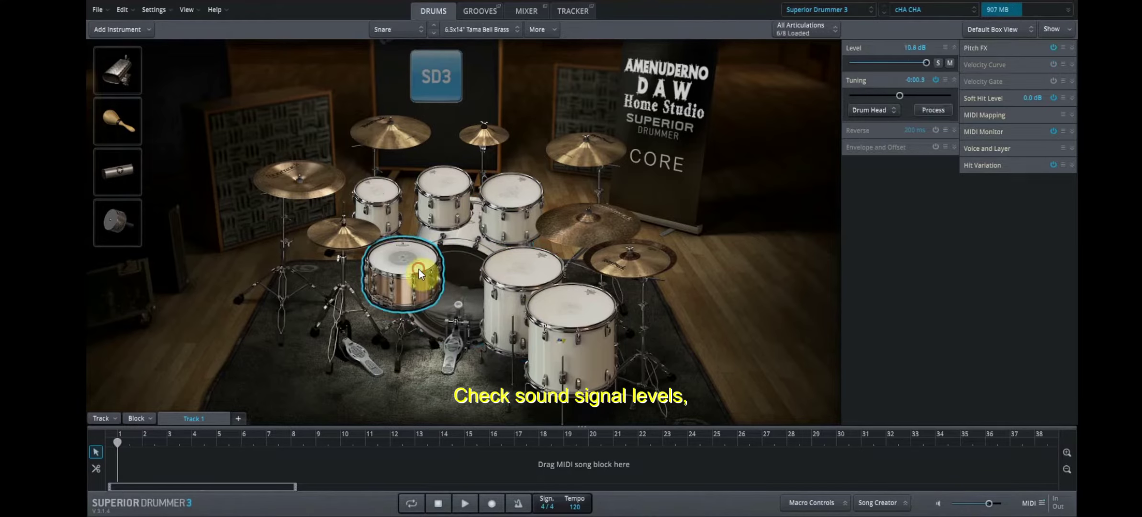
click(382, 194)
Search for an instrument to add, filter by the Percussion type and preview the 10" FMP Celtic Bell.
click(134, 33)
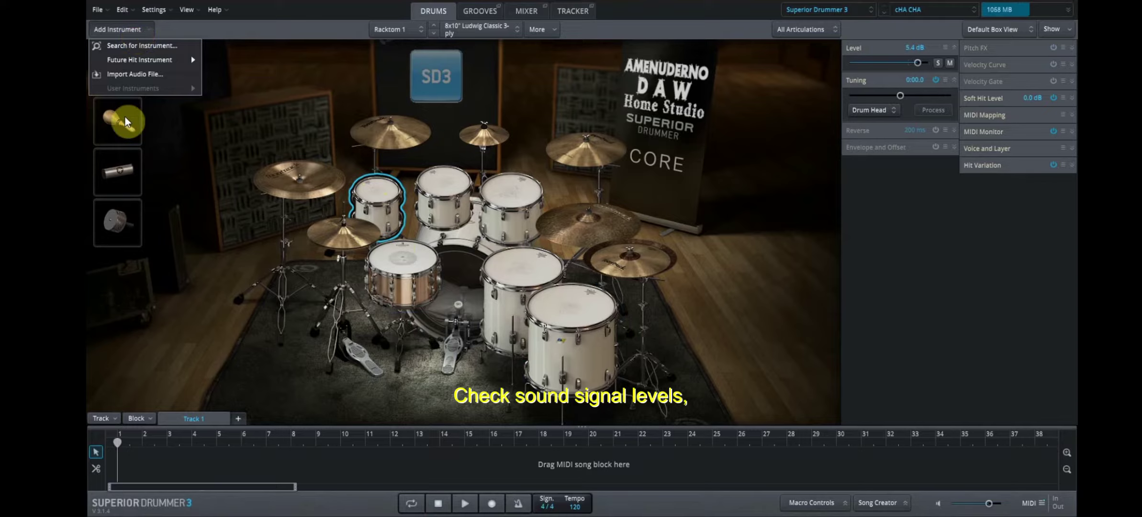
click(146, 47)
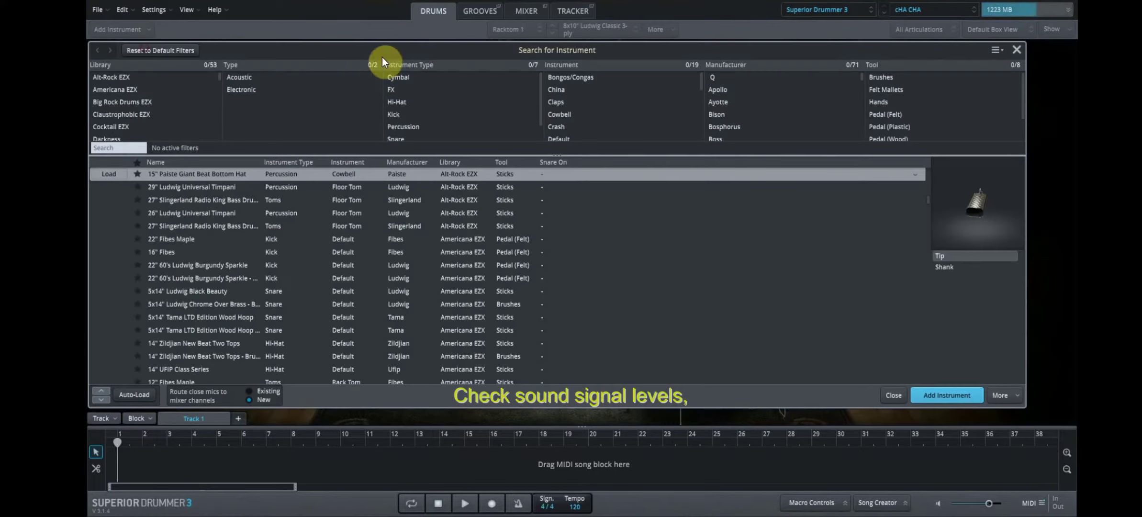
click(418, 127)
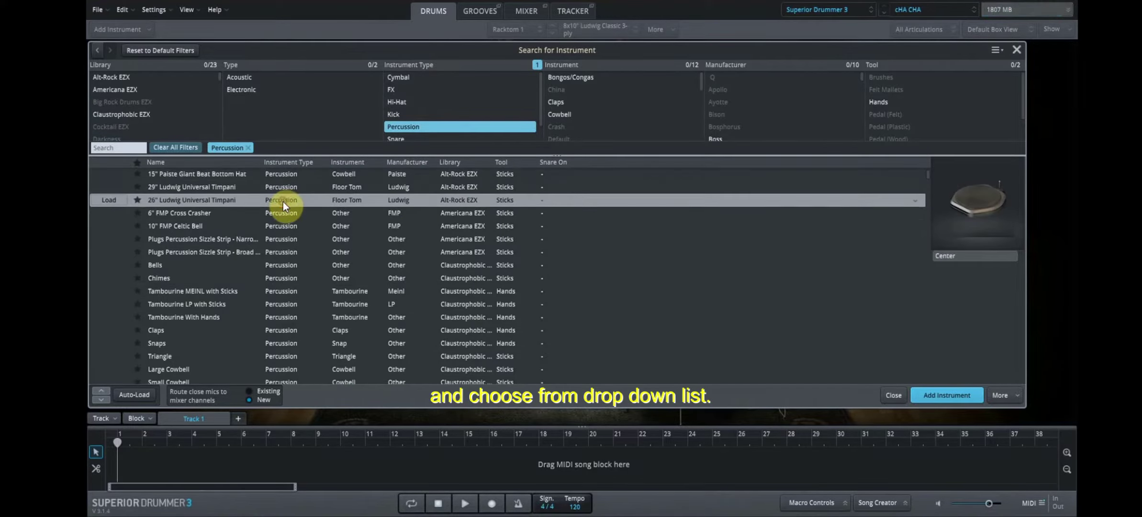
click(284, 226)
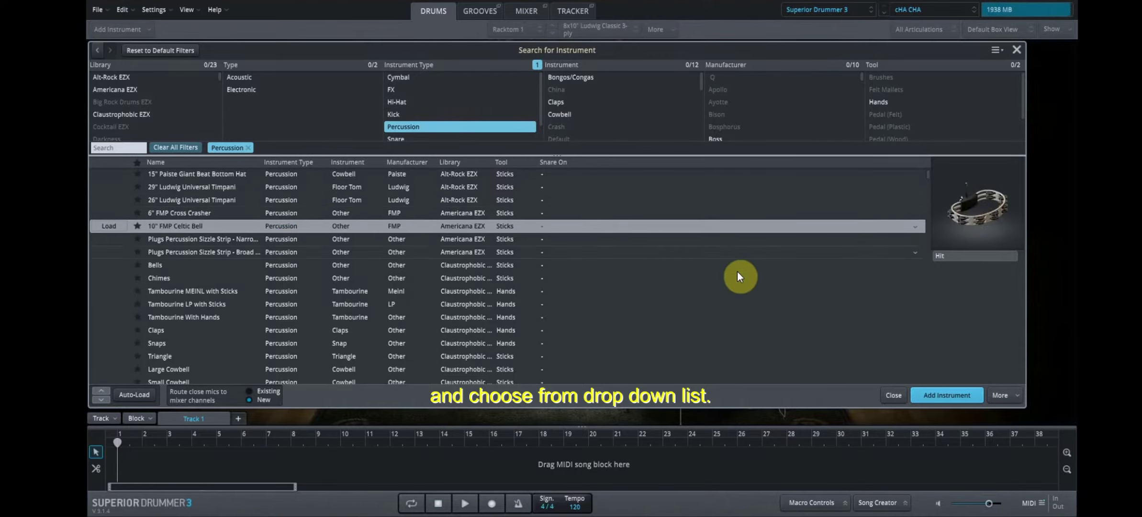
Preview the percussion instruments from Ludwig Cowbell by Paiste down to 10" FMP Celtic Bell.
scroll(928, 220, up, 1)
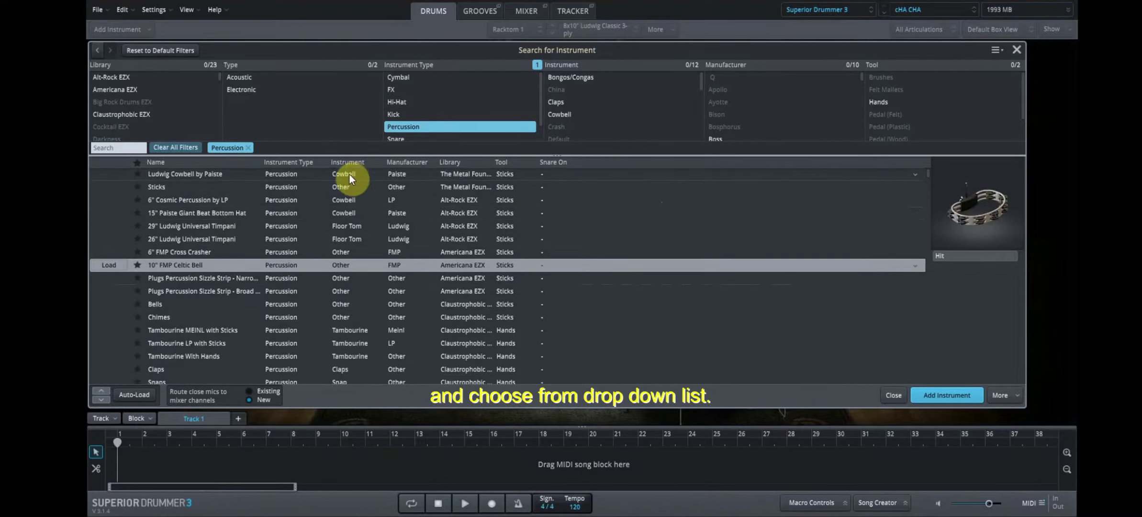
click(326, 175)
click(292, 186)
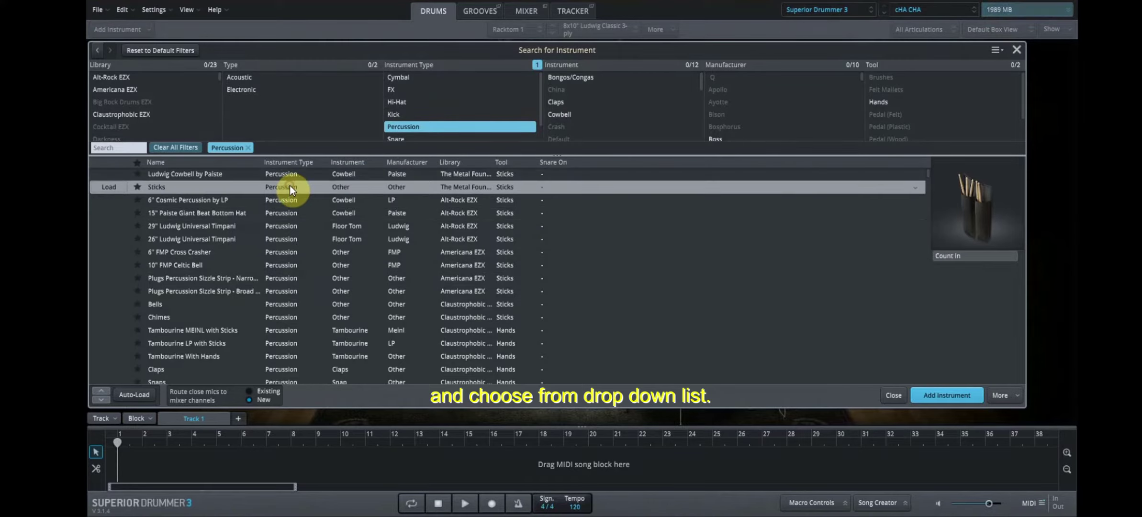
click(270, 199)
click(278, 214)
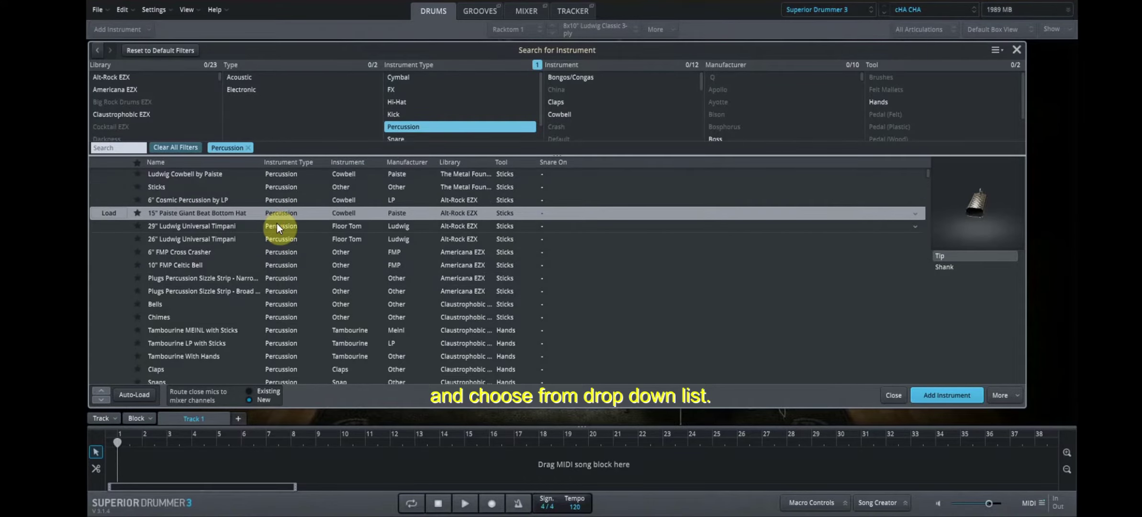
click(276, 226)
click(277, 238)
click(278, 250)
click(277, 263)
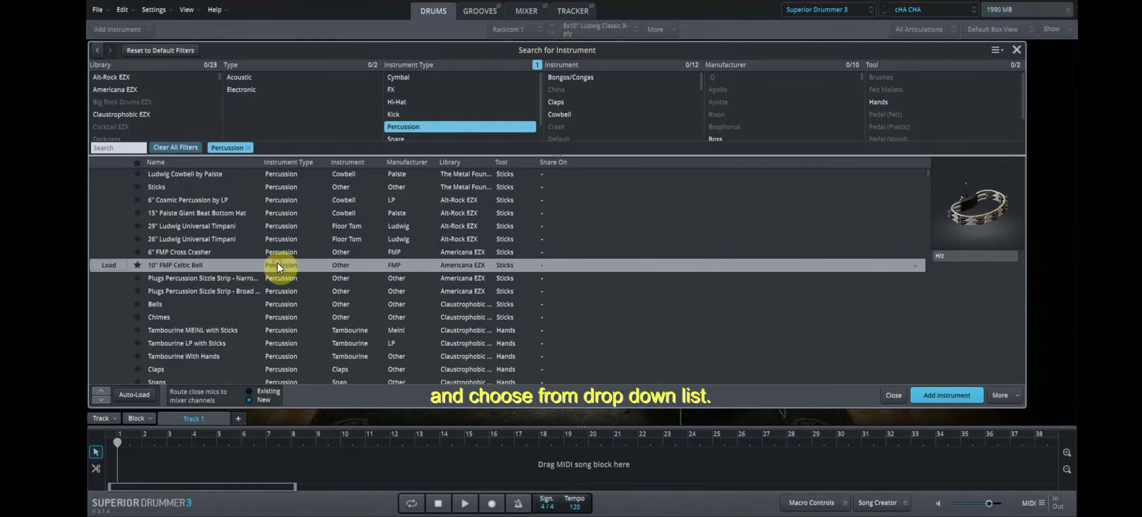
Preview the percussion entries from the Plugs Percussion Sizzle Strips to Tambourine With Hands, and close the instrument search without adding any.
click(267, 292)
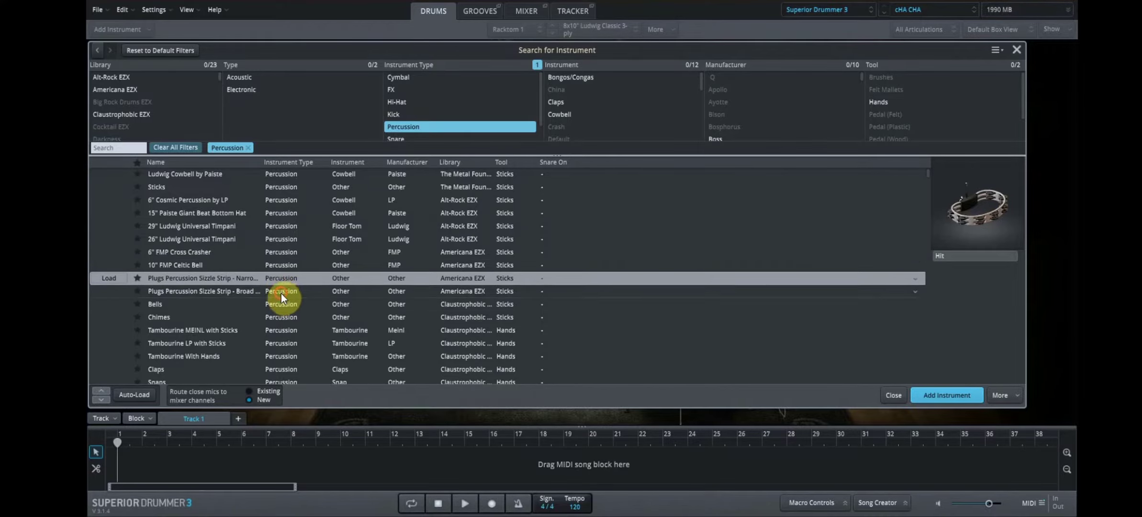
click(285, 308)
click(286, 319)
click(290, 331)
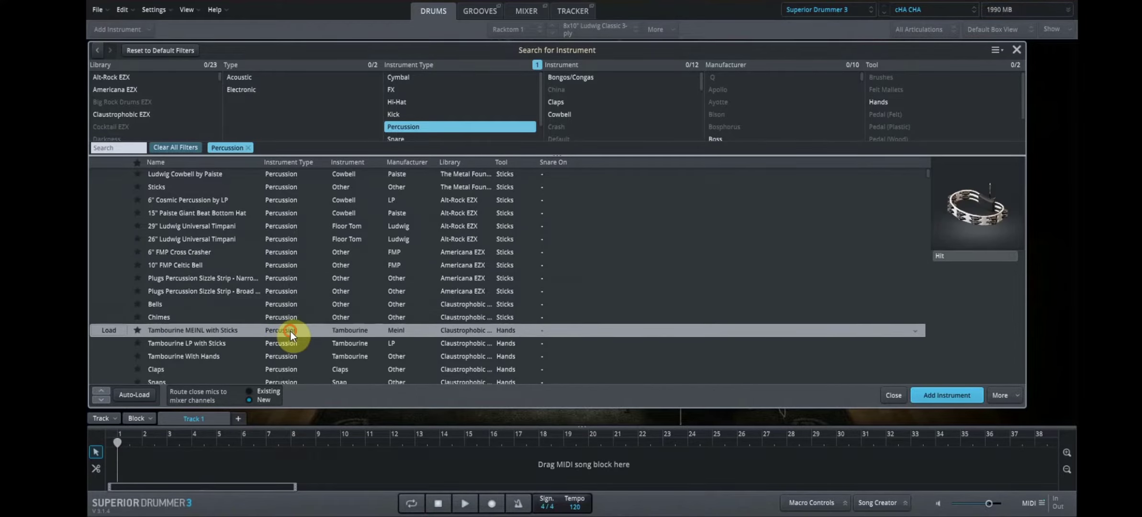
click(291, 345)
click(291, 354)
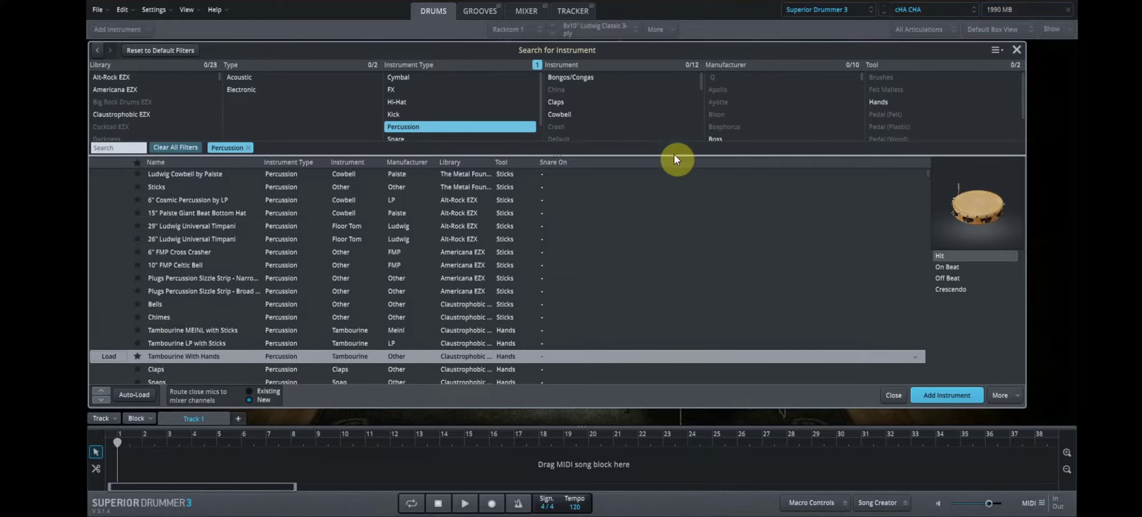
click(1016, 50)
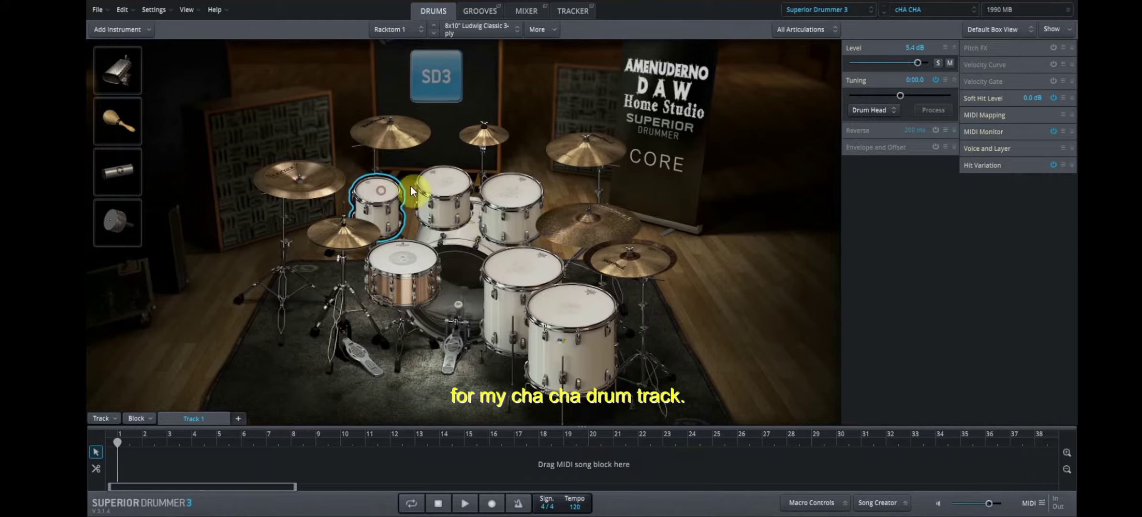
Audition the rack and floor toms to compare their levels.
click(518, 188)
click(528, 264)
click(578, 319)
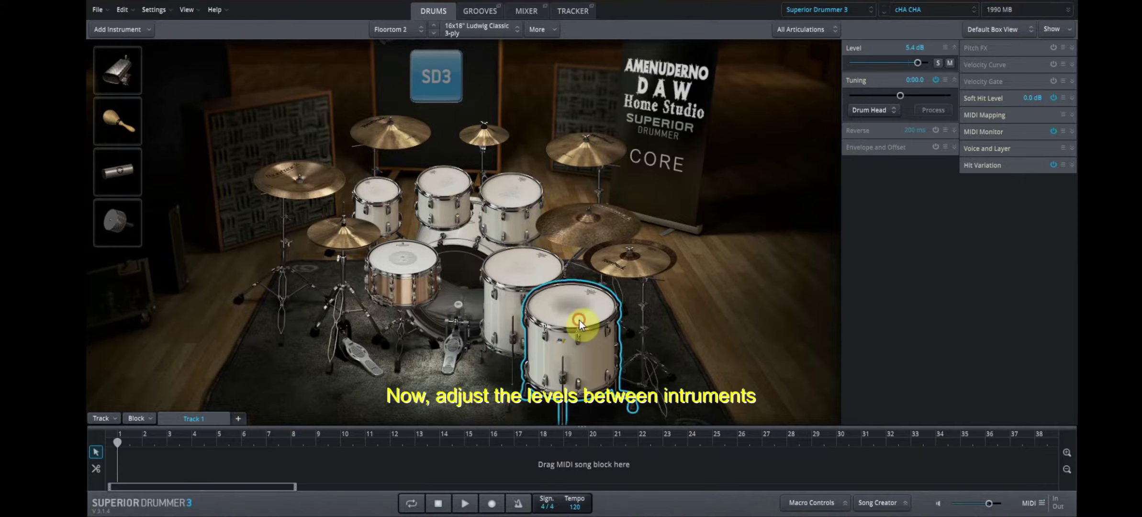
click(386, 208)
Select all three rack toms and both floor toms together and raise their shared level to 9.2 dB.
click(436, 189)
ctrl+click(487, 200)
ctrl+click(388, 190)
ctrl+click(550, 256)
ctrl+click(572, 308)
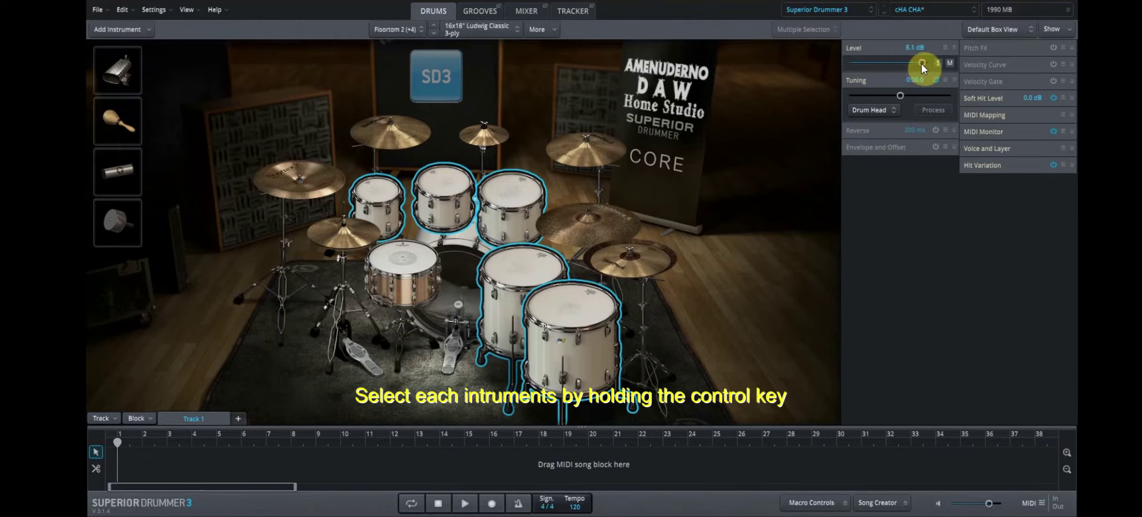
drag(921, 64, 923, 64)
Audition each of the five toms at the new level.
click(380, 196)
click(442, 194)
click(511, 201)
click(522, 275)
click(584, 307)
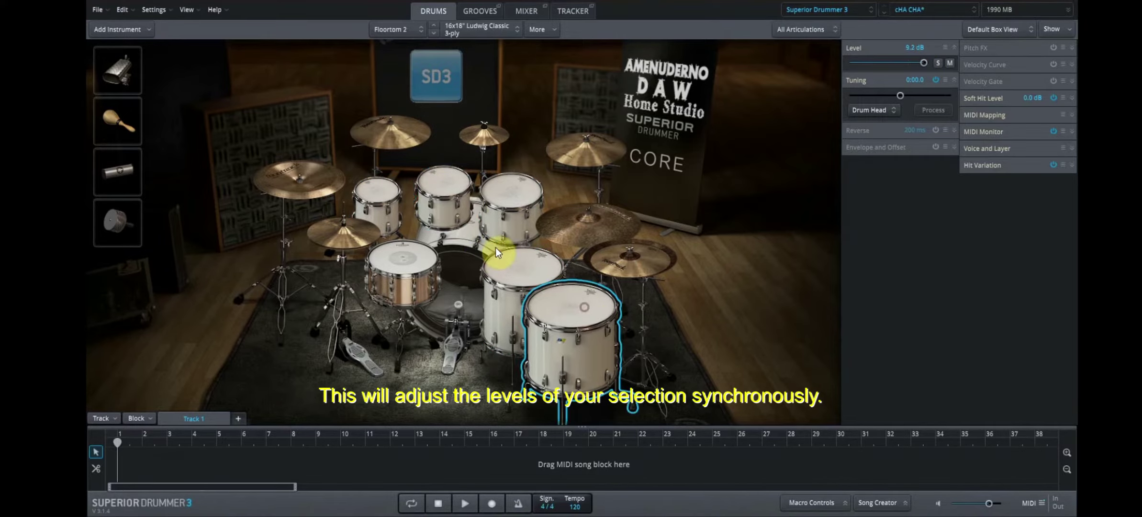
Raise the kick drum's level and audition it against the first rack tom.
click(454, 265)
click(458, 365)
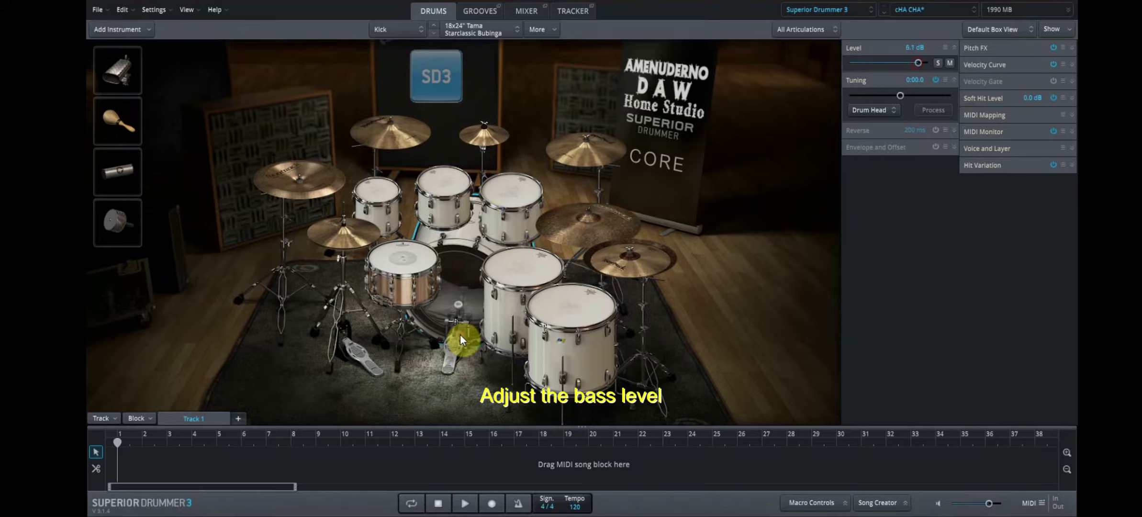
click(389, 193)
Audition the hi-hat and the china, crash and other cymbals around the kit.
click(347, 241)
click(307, 184)
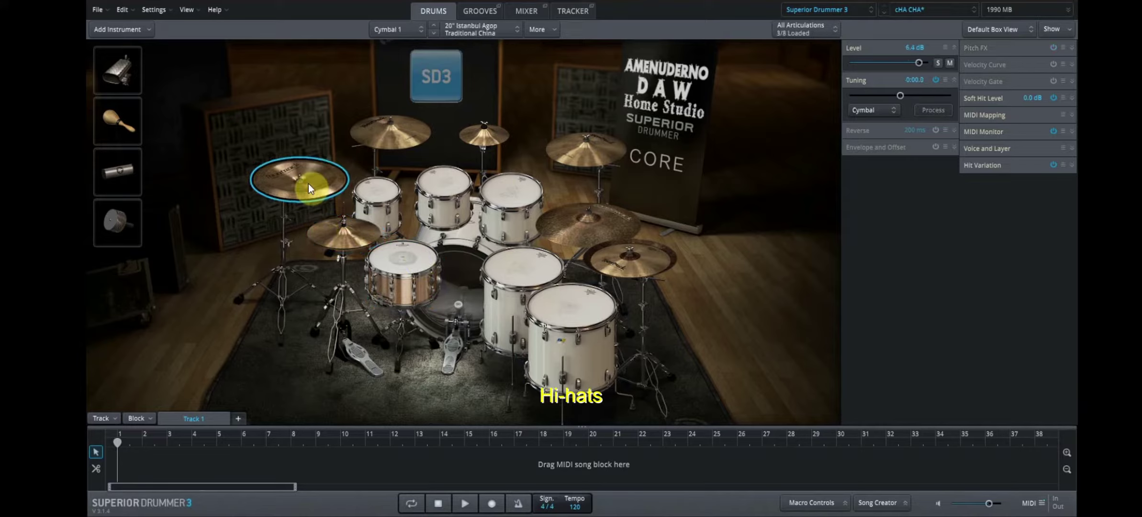
click(384, 143)
click(497, 138)
click(603, 152)
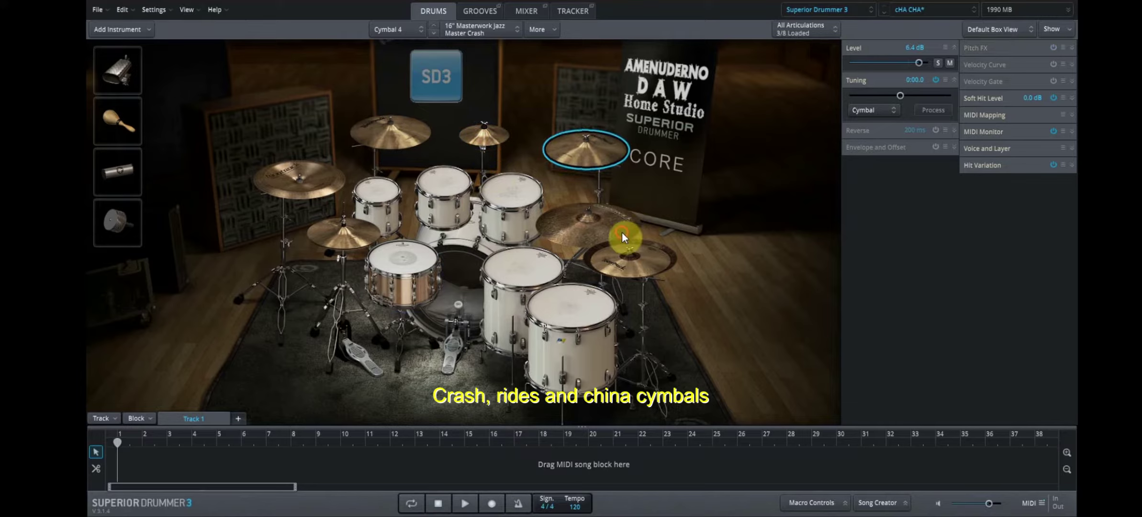
click(640, 262)
Set the shared level of the six cymbals other than the hi-hat to 7.9 dB, and select the hi-hat.
click(593, 234)
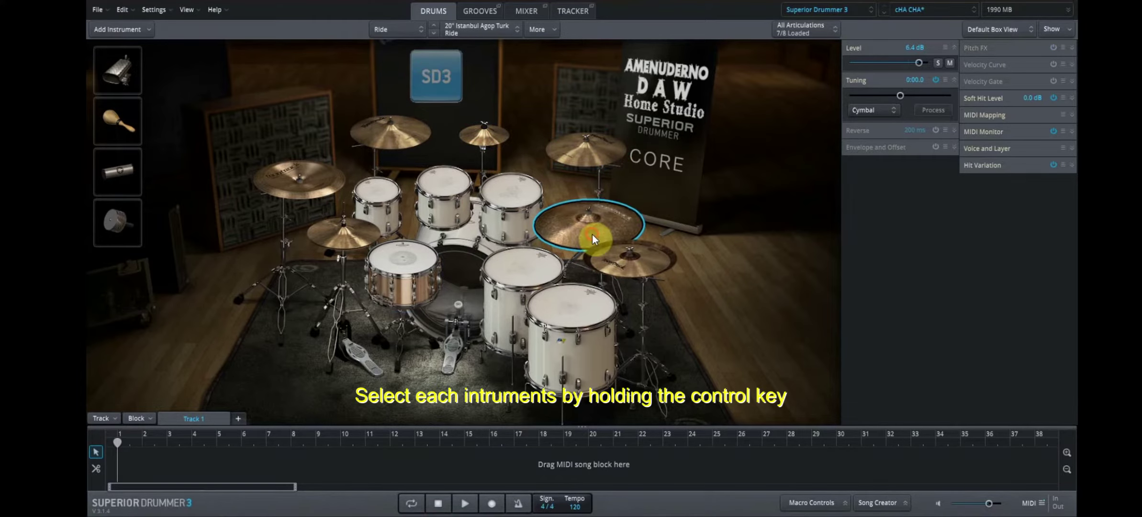
ctrl+click(584, 150)
ctrl+click(384, 135)
ctrl+click(581, 246)
ctrl+click(481, 136)
ctrl+click(320, 178)
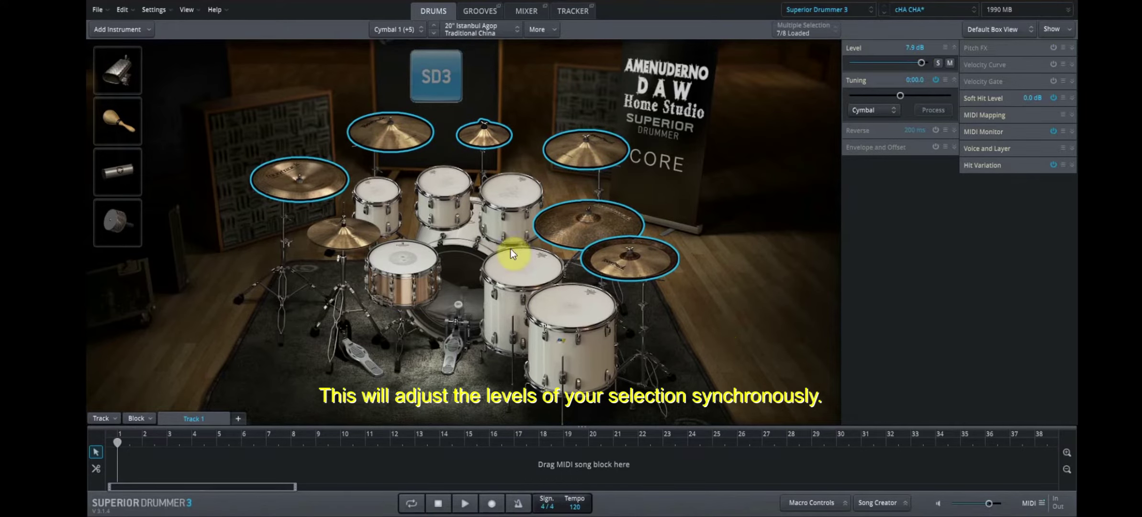
click(344, 243)
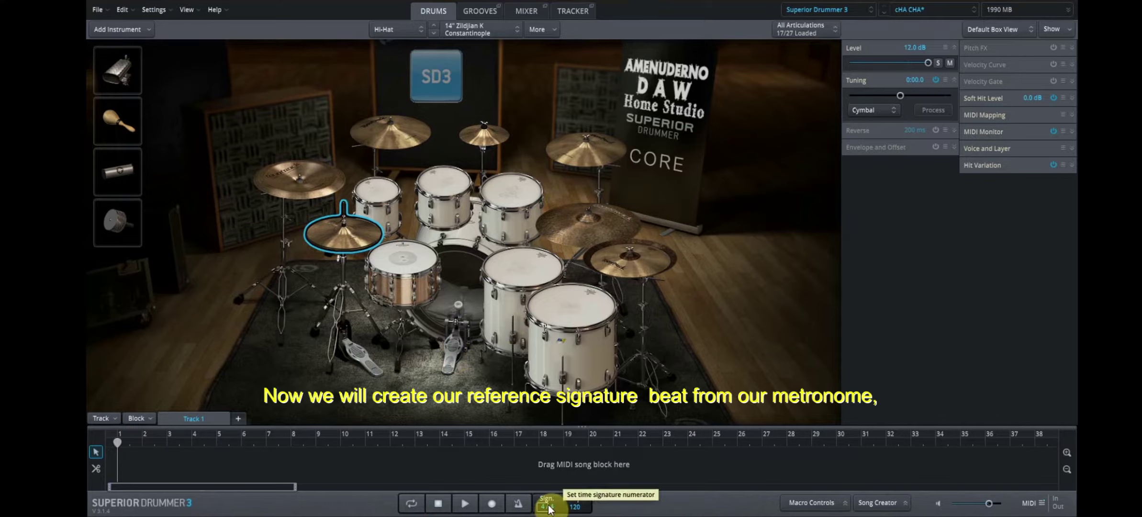
Set the song tempo to 140 BPM.
click(576, 508)
drag(581, 490, 590, 489)
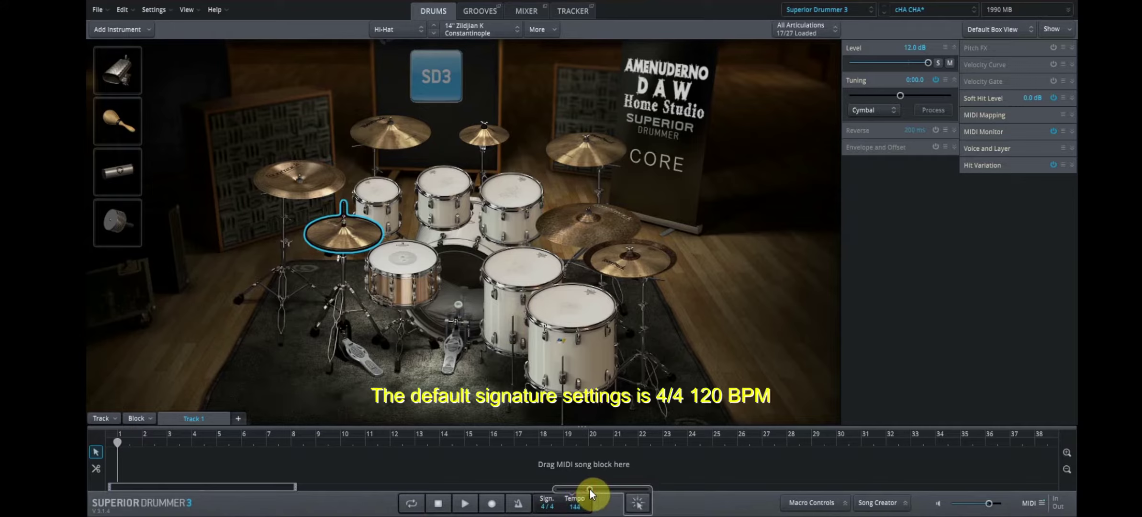
drag(588, 488, 555, 488)
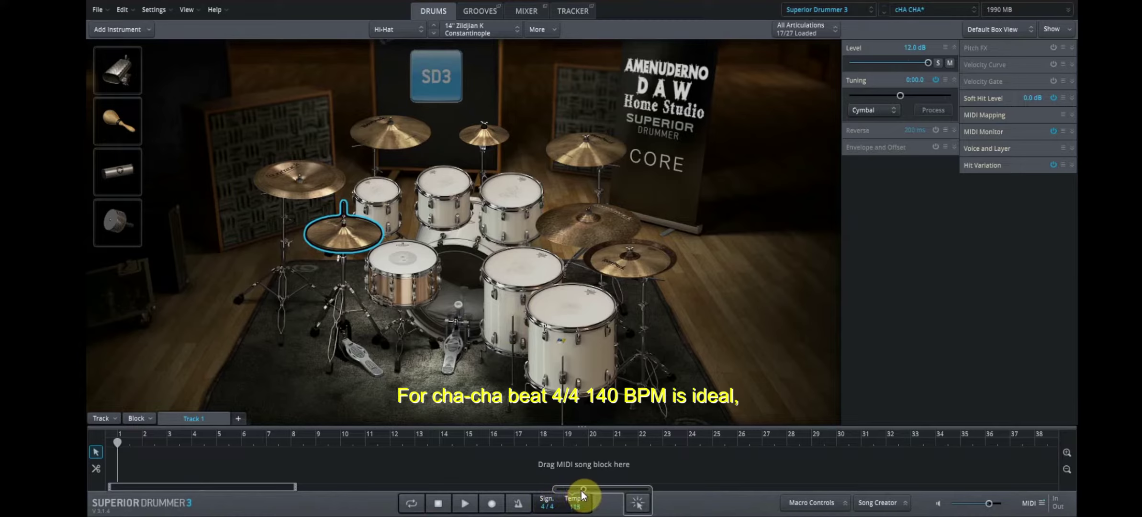
drag(584, 492, 585, 491)
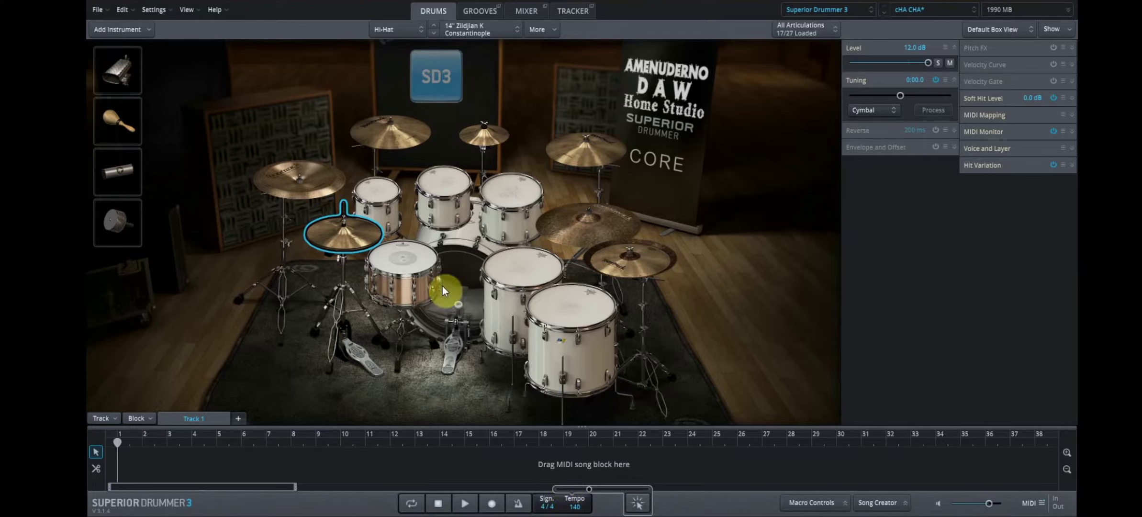
Open Tap2Find in the Grooves section and tap in a kick drum pattern.
click(476, 11)
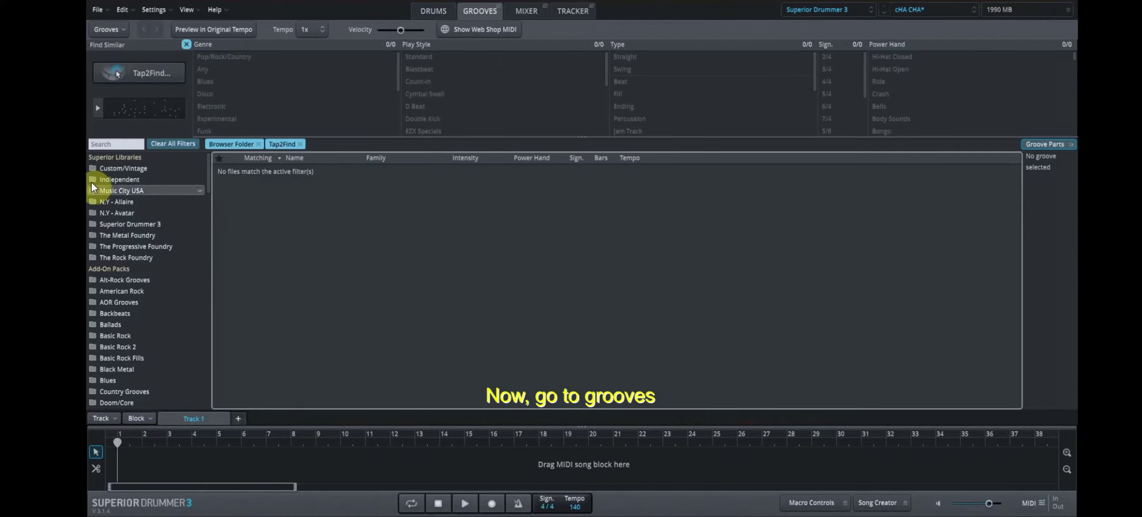
click(155, 75)
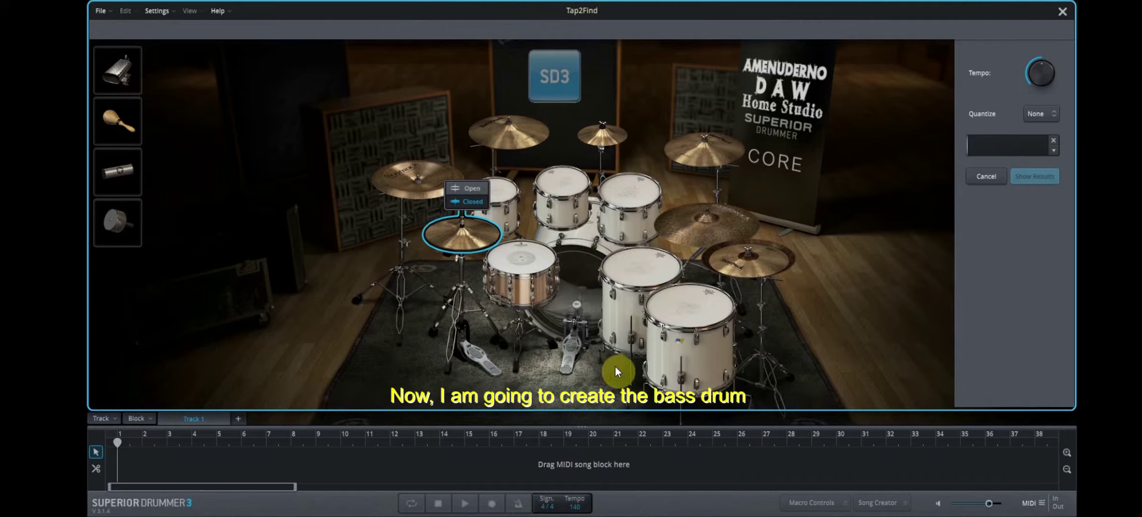
click(569, 340)
click(568, 341)
click(569, 340)
click(568, 341)
click(569, 340)
click(569, 341)
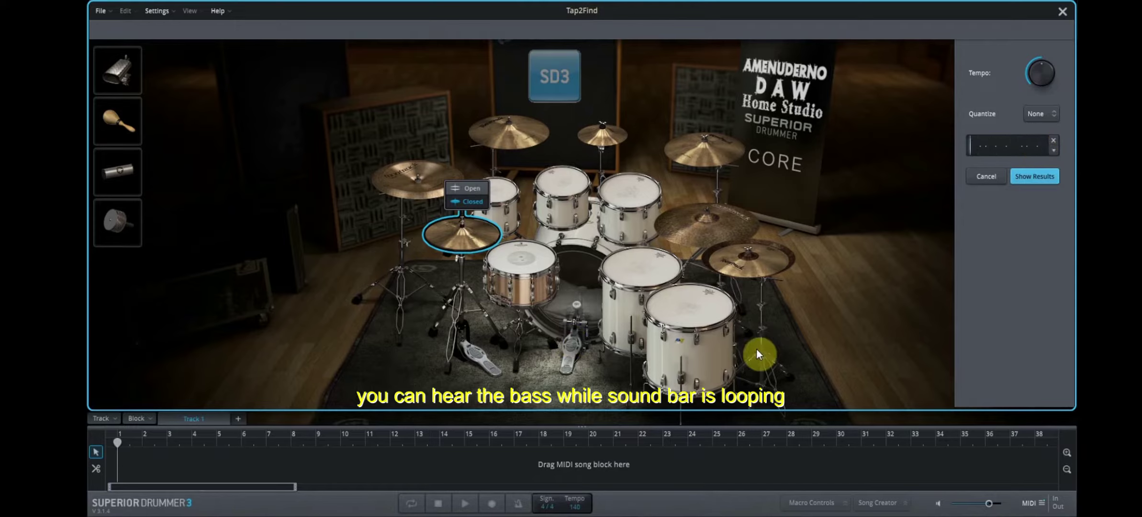
Set the Tap2Find quantize value to 1/8 and record snare hits over the kick pattern.
click(1053, 115)
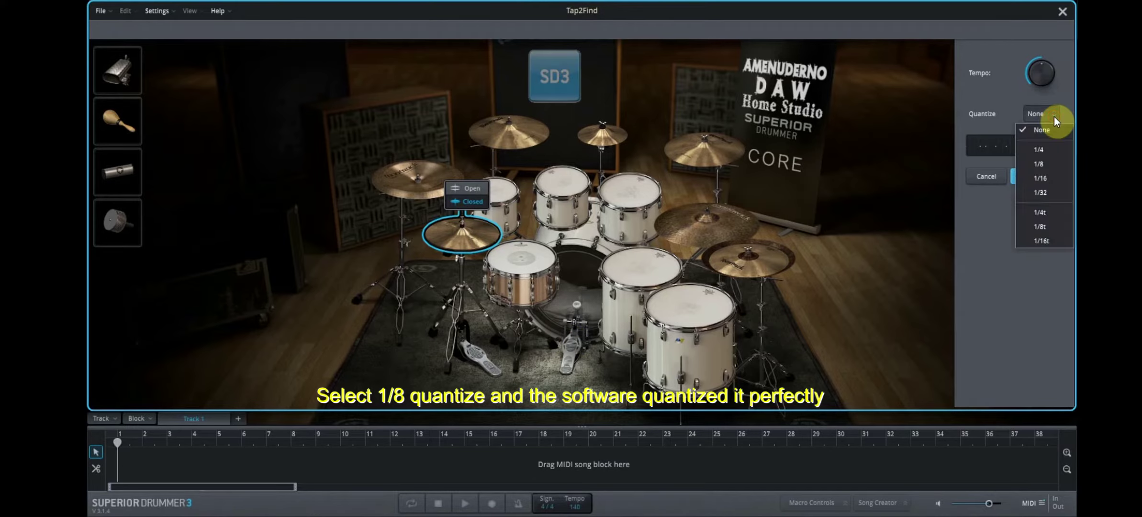
click(1040, 162)
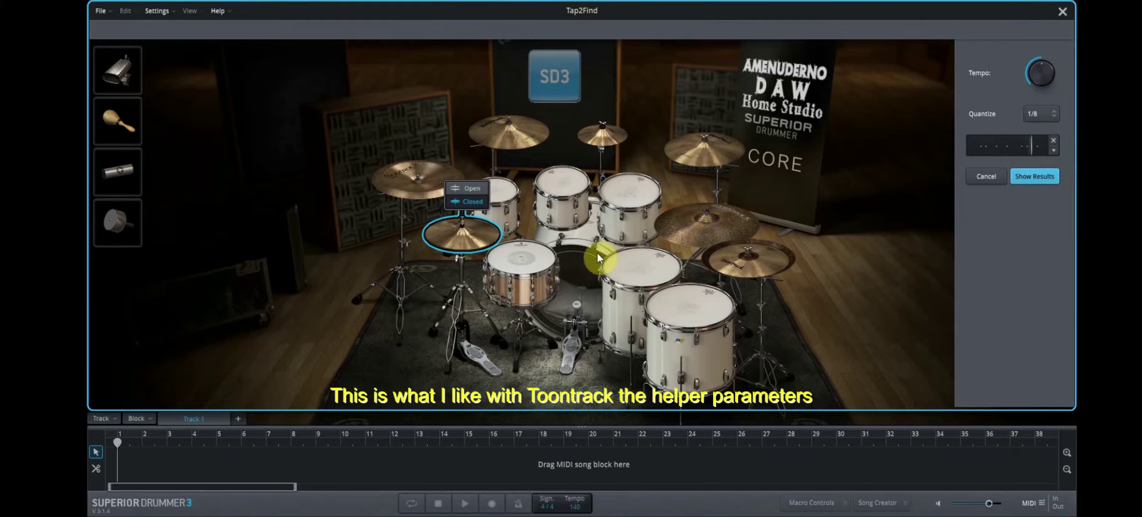
click(514, 276)
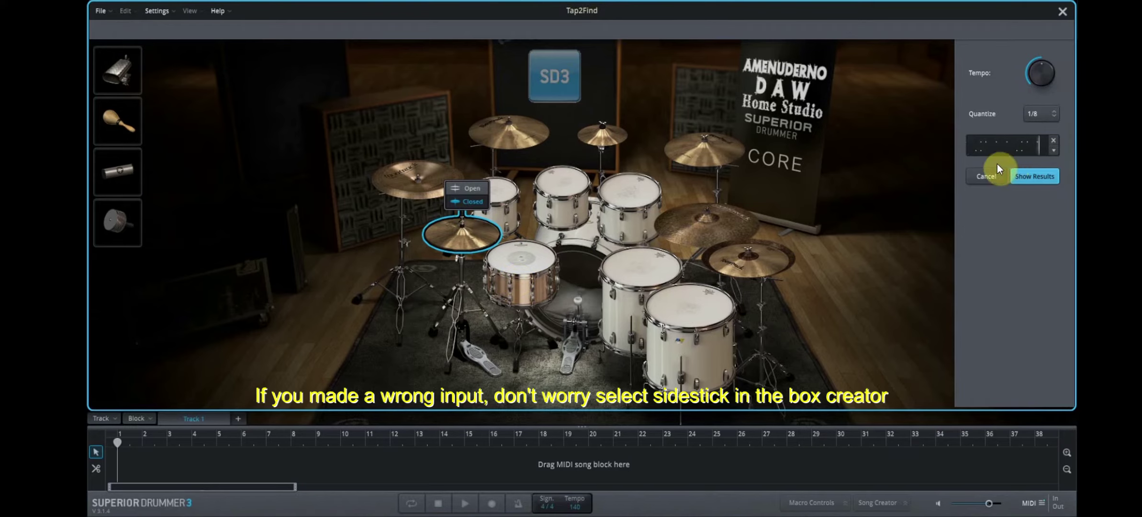
click(1019, 176)
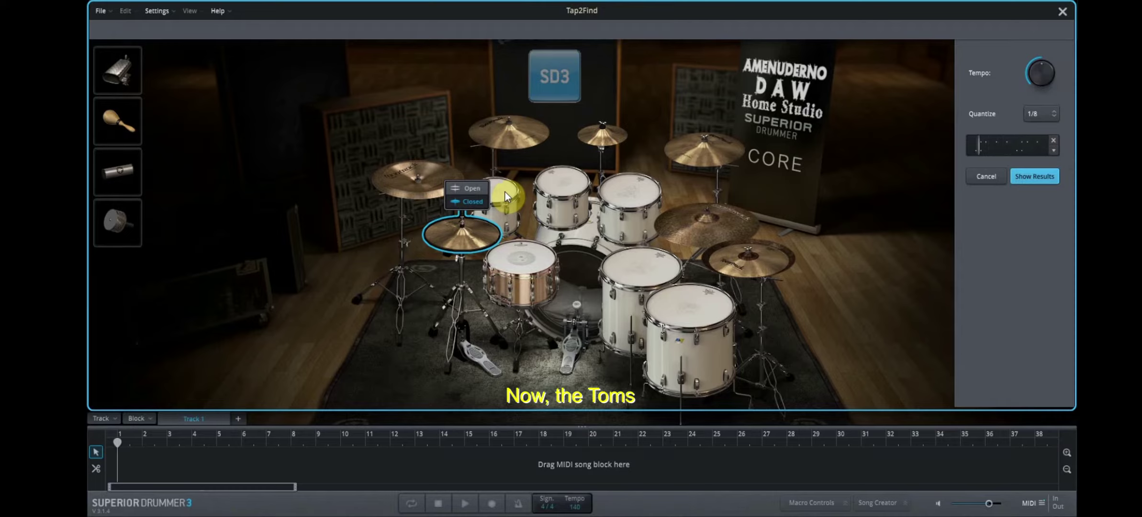
Record rack tom hits and a cowbell part over the tapped kick and snare pattern.
click(563, 189)
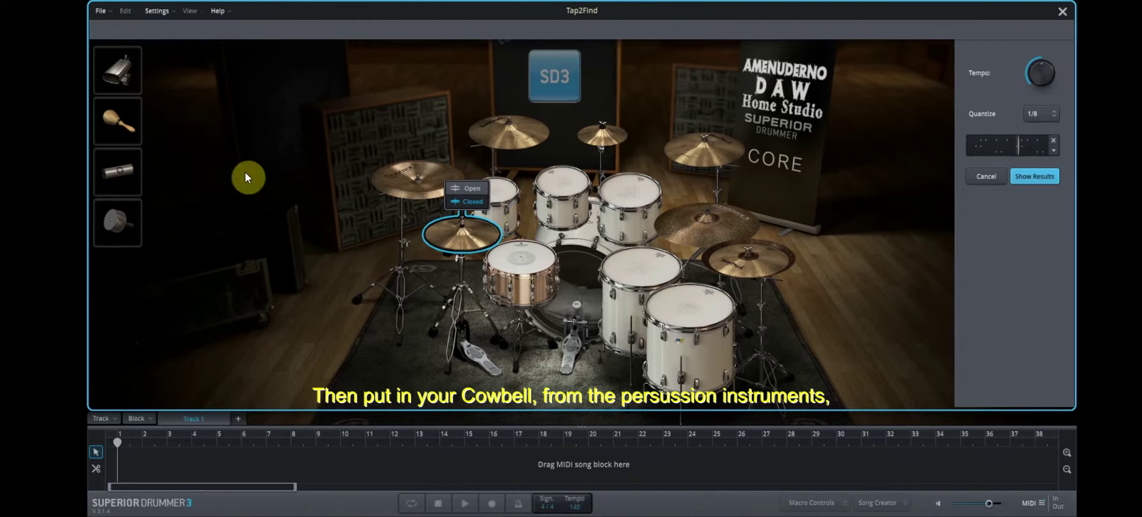
click(115, 75)
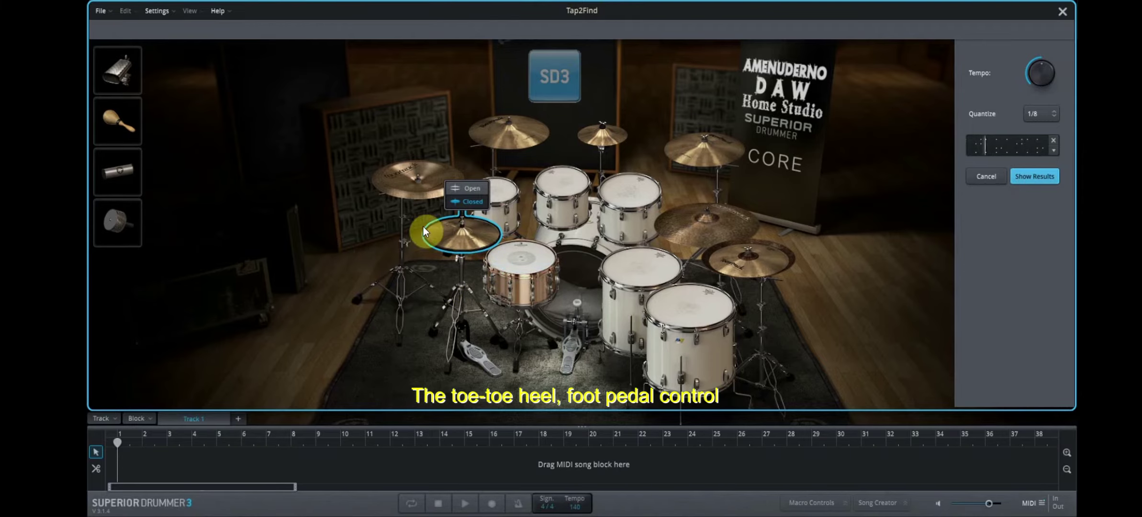
Record open hi-hat hits into the Tap2Find pattern, and switch the hi-hat to Closed for the closed hits.
click(468, 189)
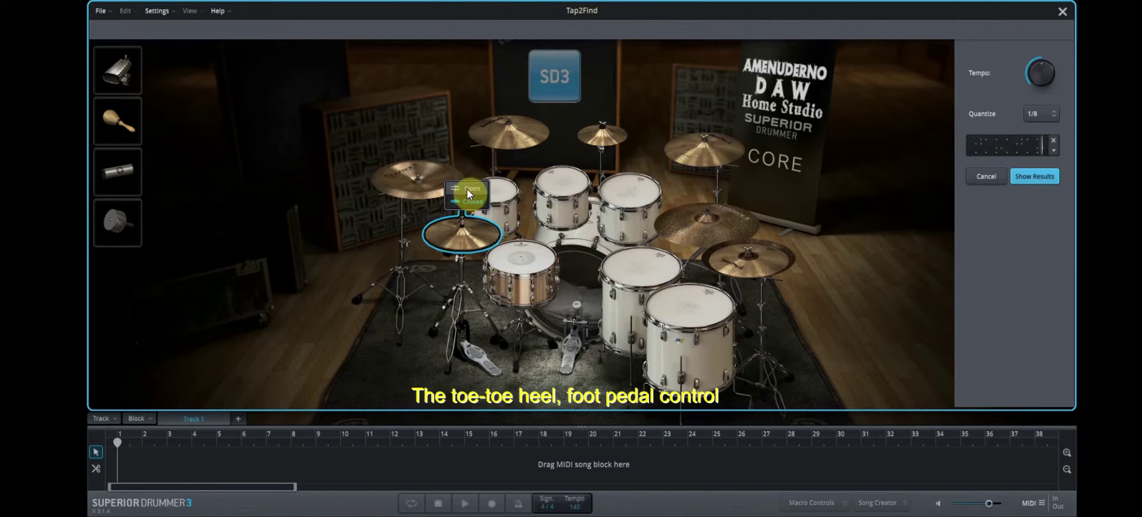
click(468, 242)
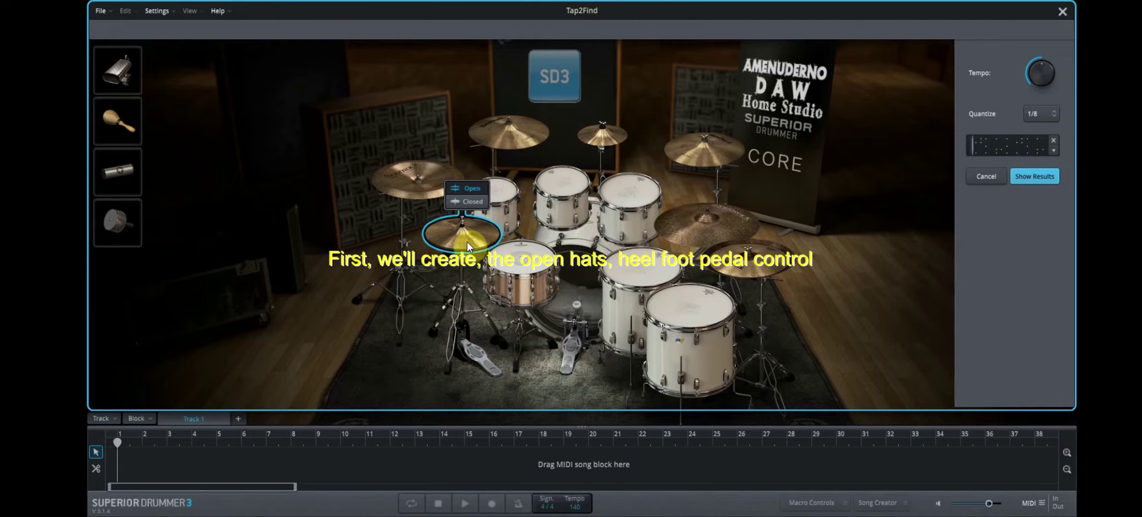
click(465, 202)
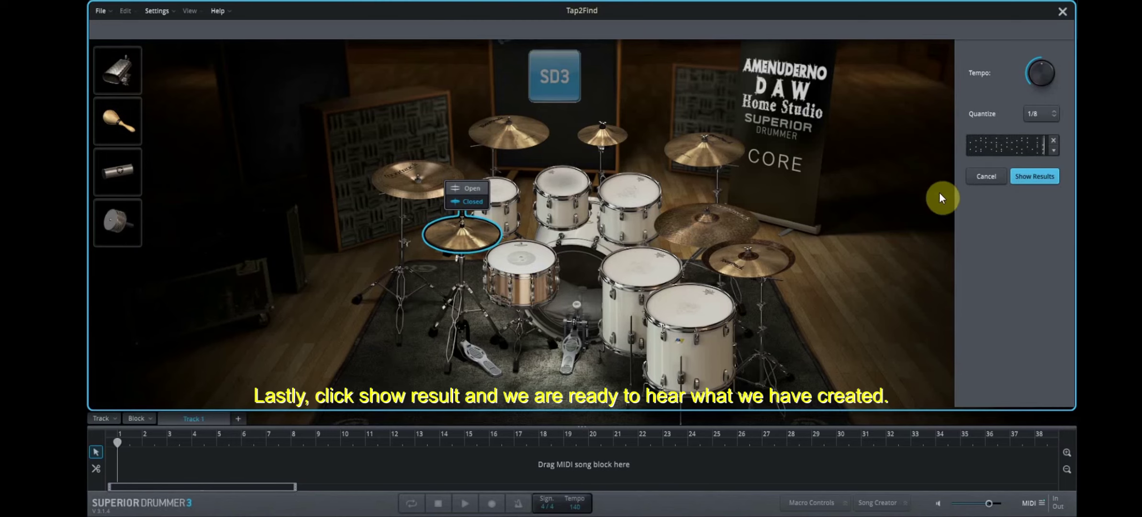
Show the Tap2Find results and play back the tapped groove.
click(1036, 176)
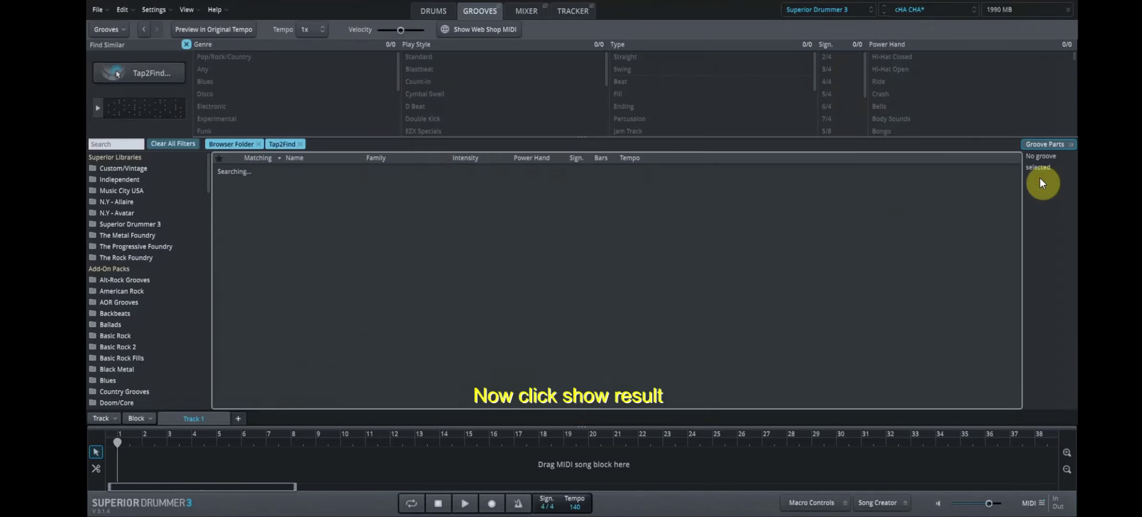
click(98, 107)
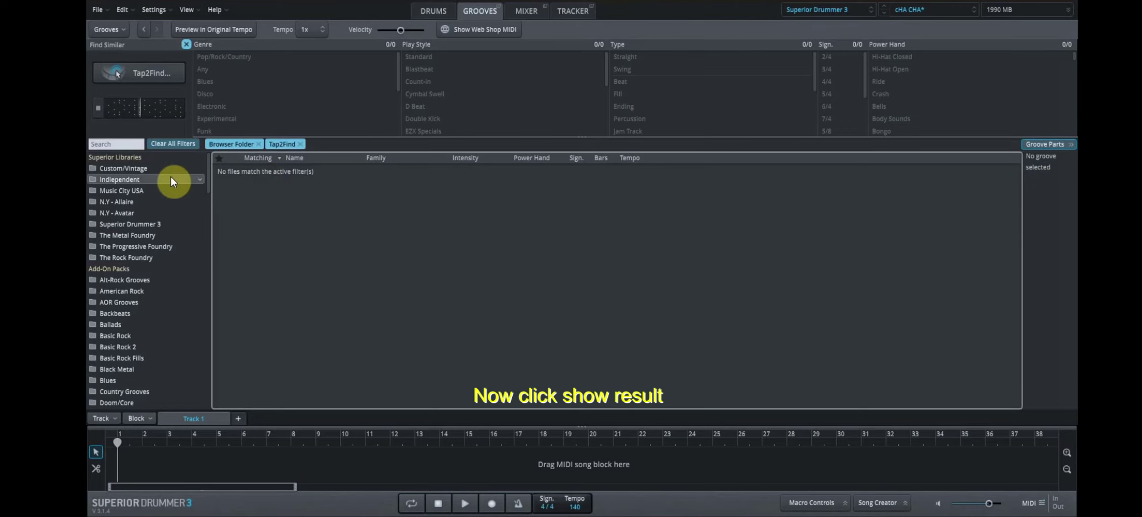
Set the cowbell's level in the drum kit to 10.2 dB.
click(437, 11)
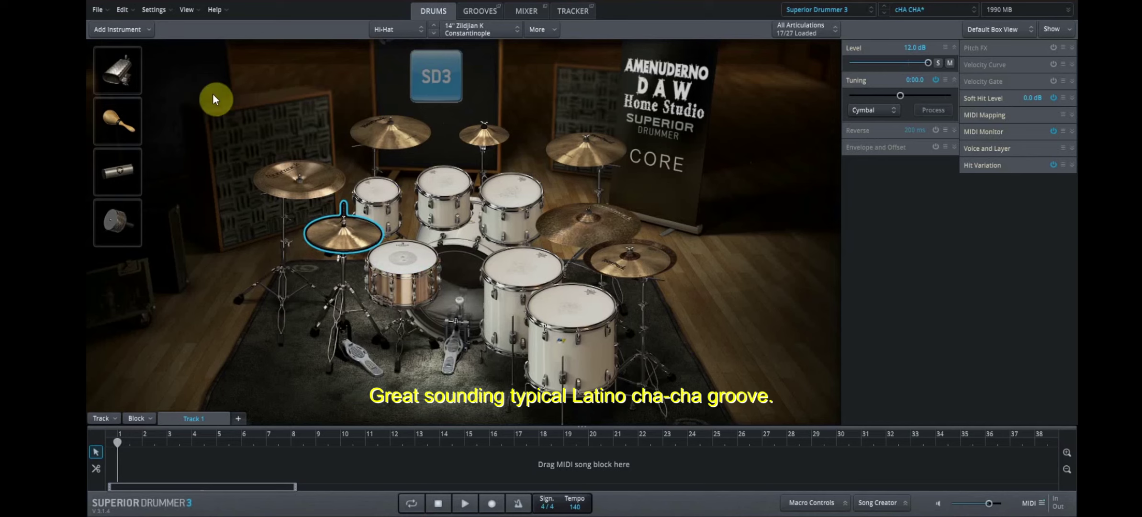
click(127, 73)
click(920, 62)
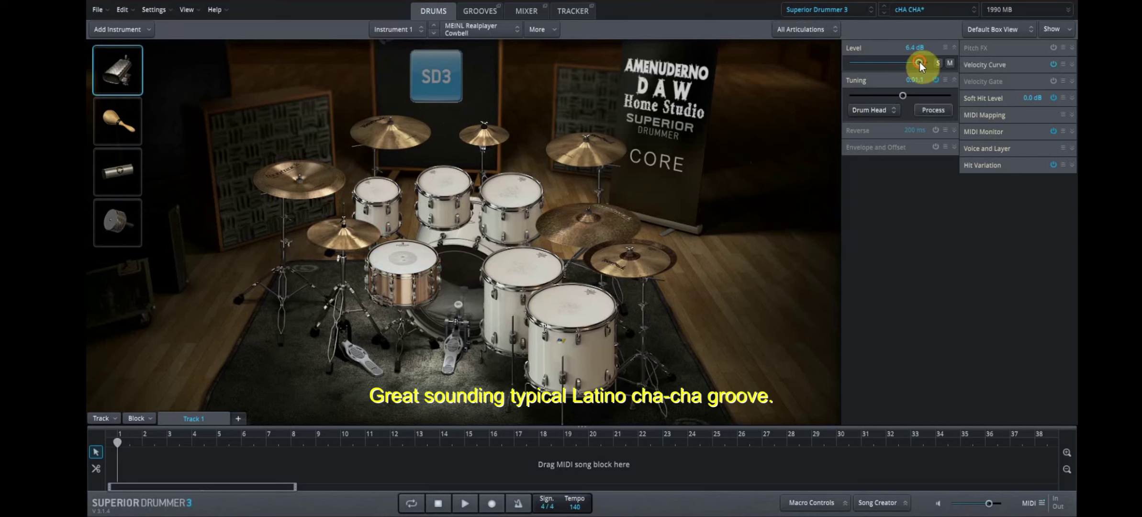
drag(923, 62, 926, 62)
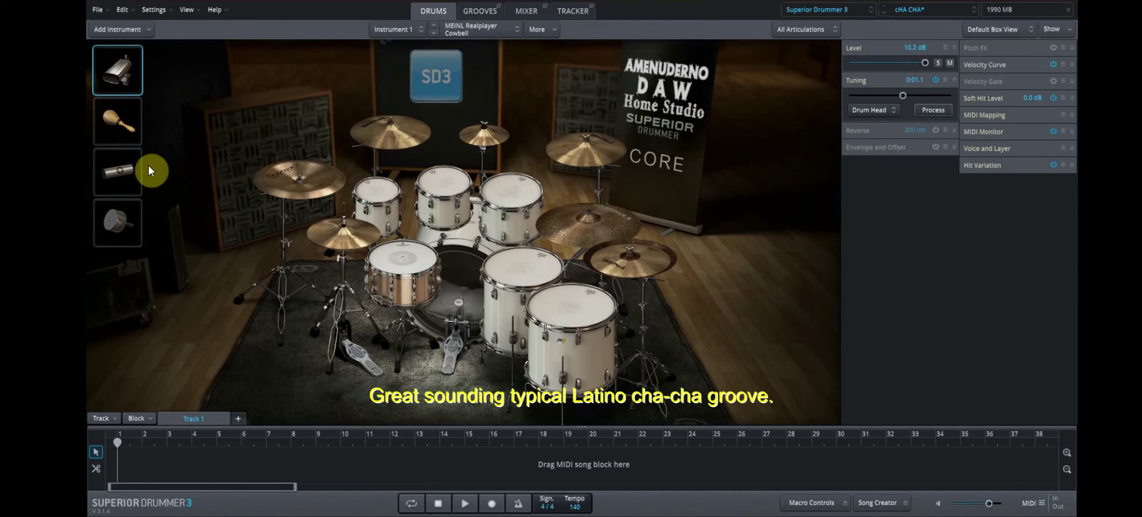
Set the shared level of the three percussion instruments other than the cowbell to 7.7 dB, and check two rack toms' levels.
click(122, 133)
ctrl+click(118, 169)
ctrl+click(119, 211)
drag(920, 65, 923, 65)
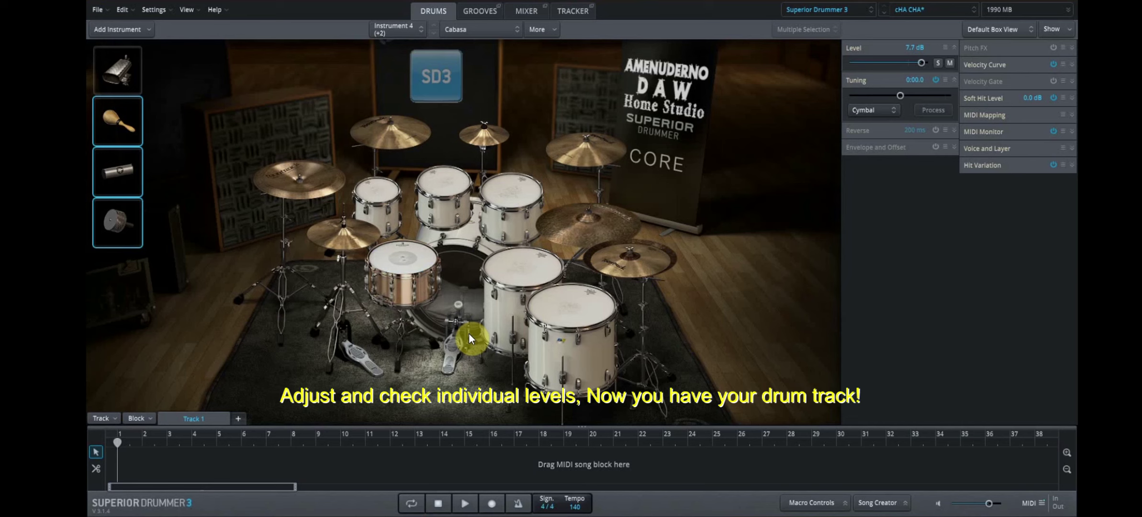
click(377, 191)
click(464, 190)
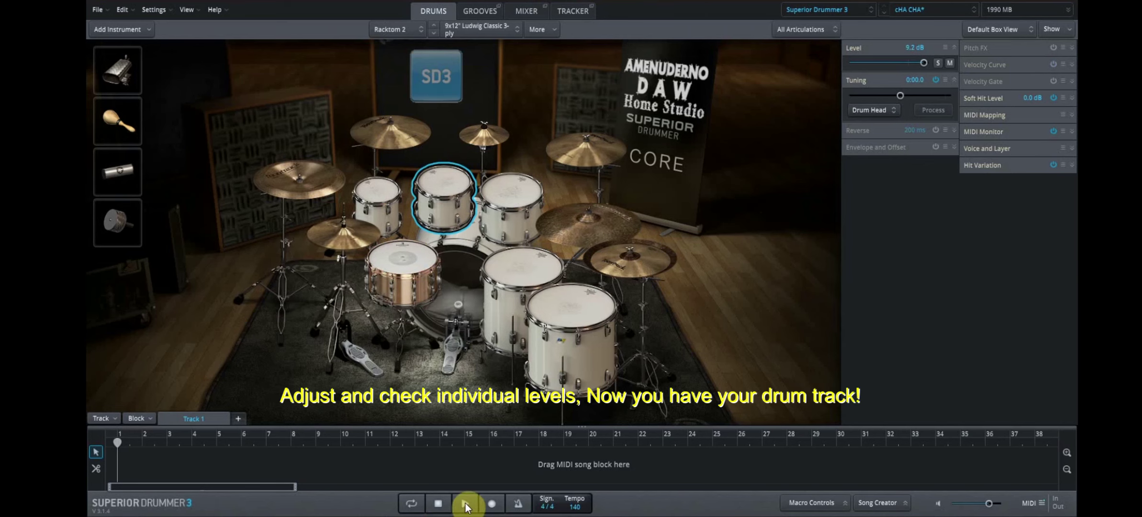
Place the tapped groove from the Grooves section at bar 1 of Track 1.
click(481, 10)
drag(138, 101, 206, 182)
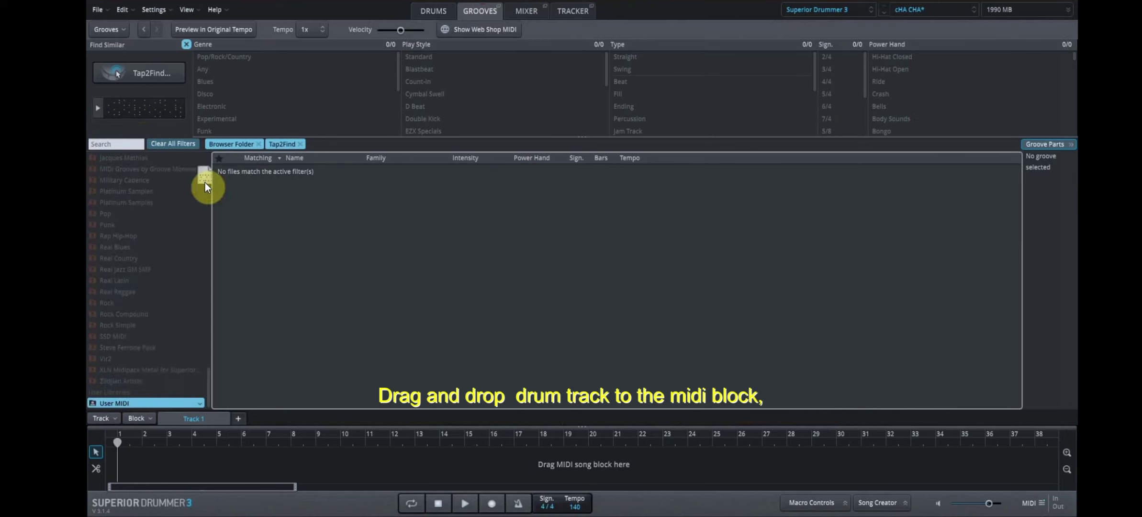
drag(172, 450, 121, 457)
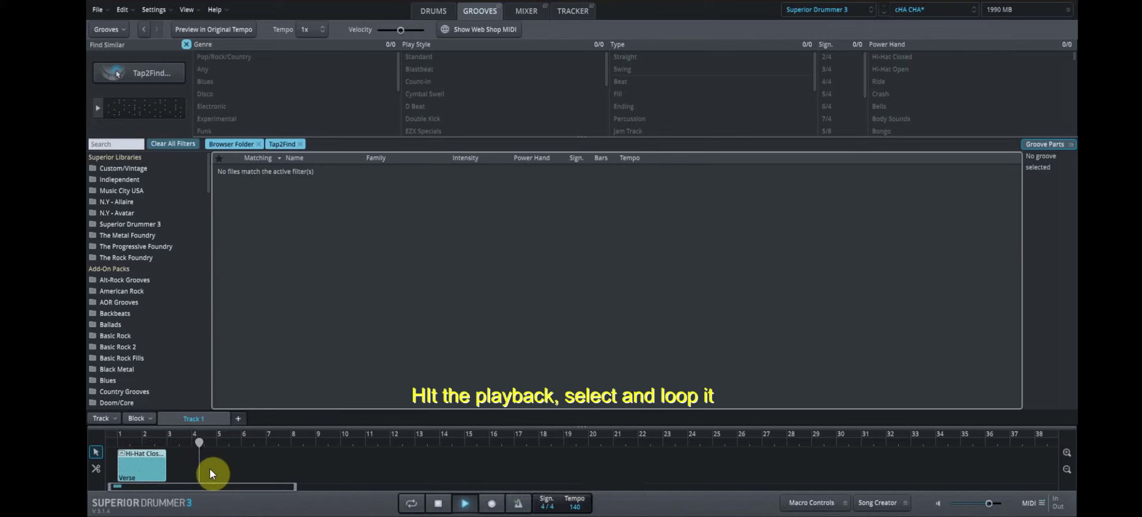
Set the loop area to the groove block on Track 1, and show the drum kit during playback.
right_click(144, 463)
mouse_move(168, 398)
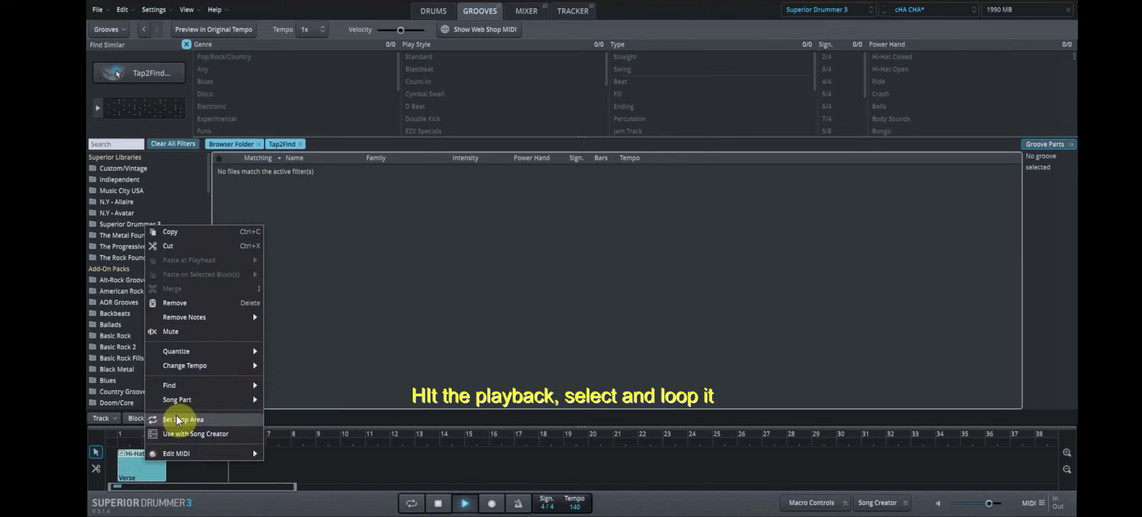
click(175, 418)
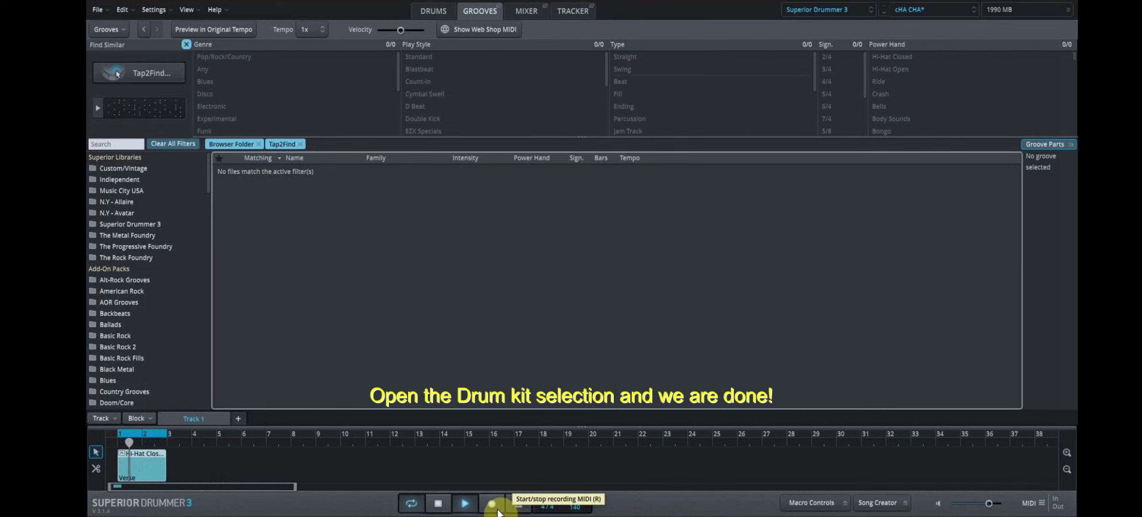
click(437, 12)
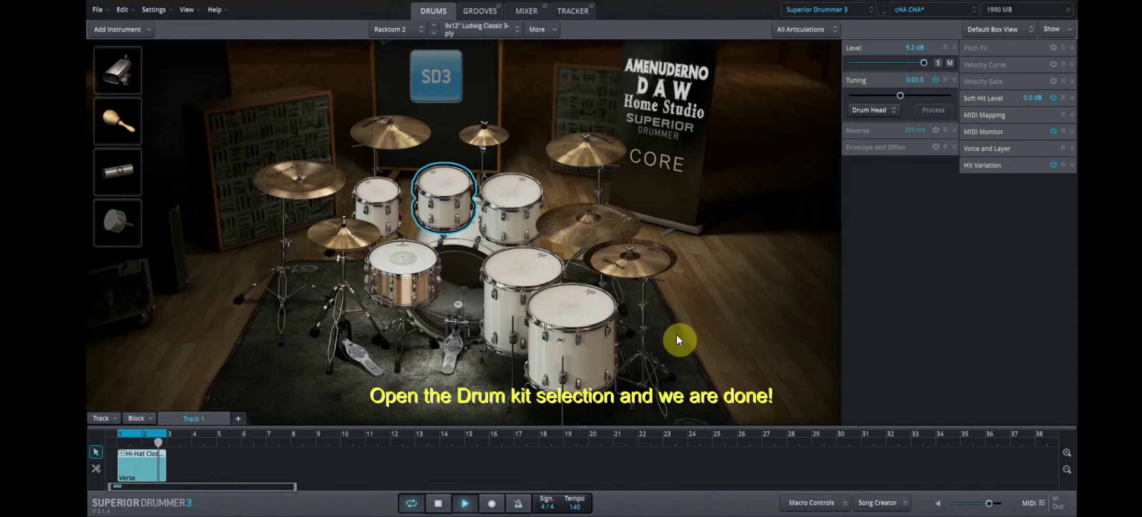